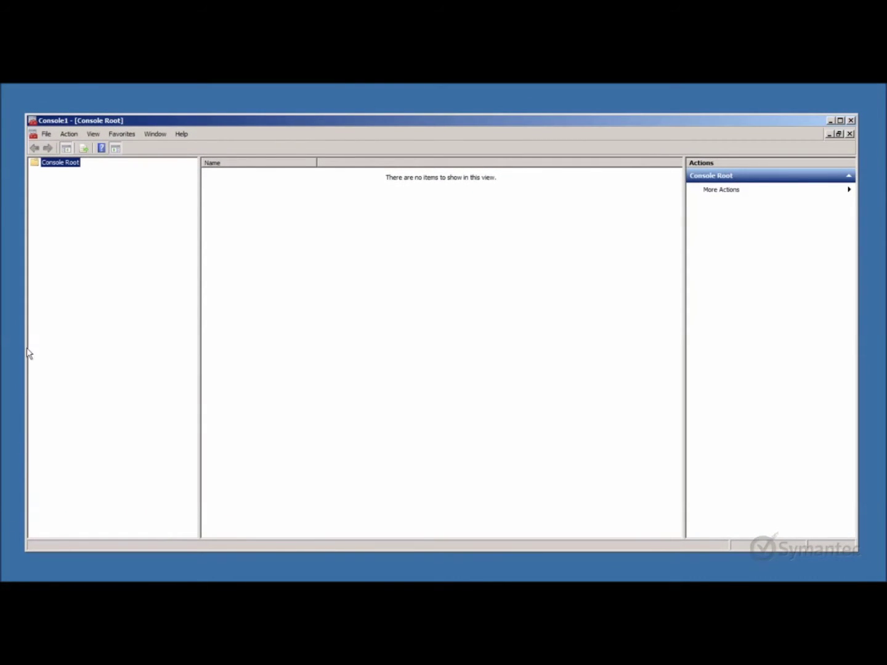
- Add the Certificates snap-in for the local computer account through Add/Remove Snap-in
click(49, 137)
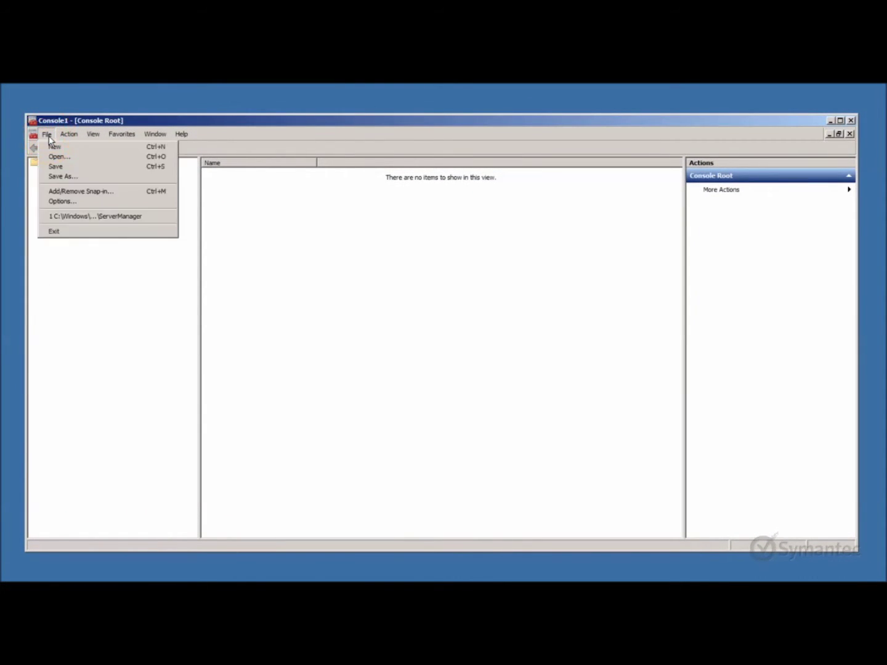
click(43, 193)
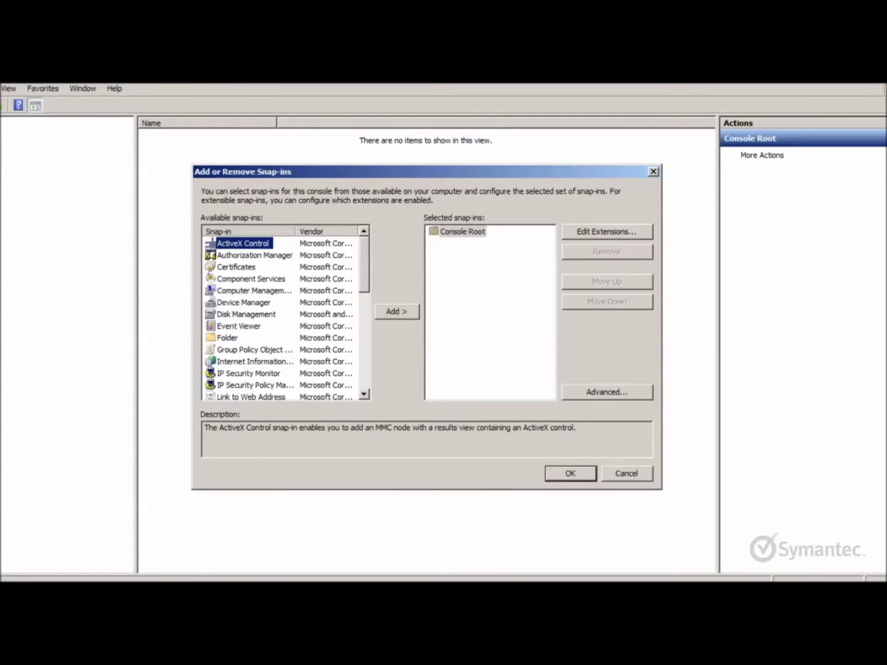
click(208, 268)
click(381, 313)
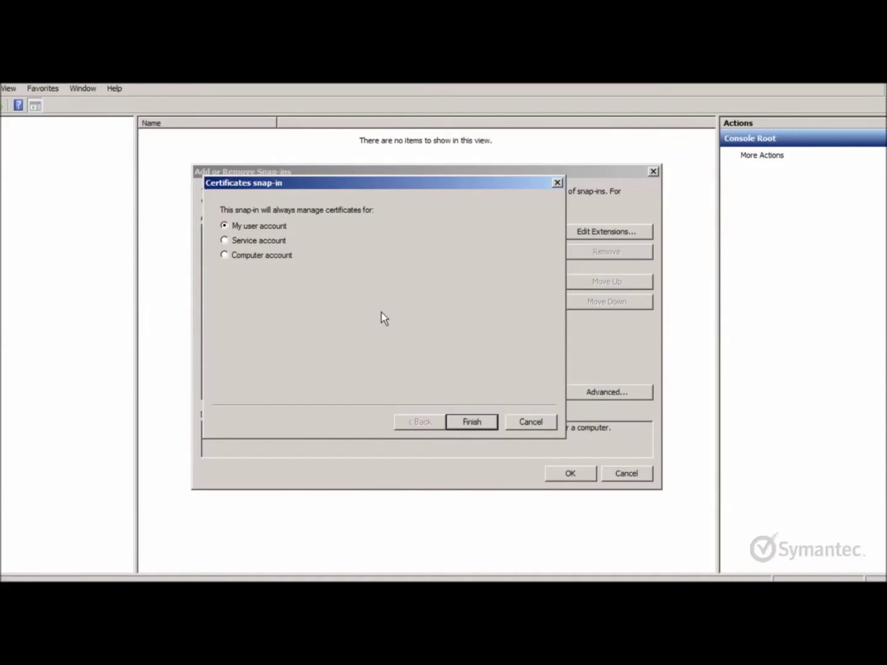
click(224, 254)
click(452, 423)
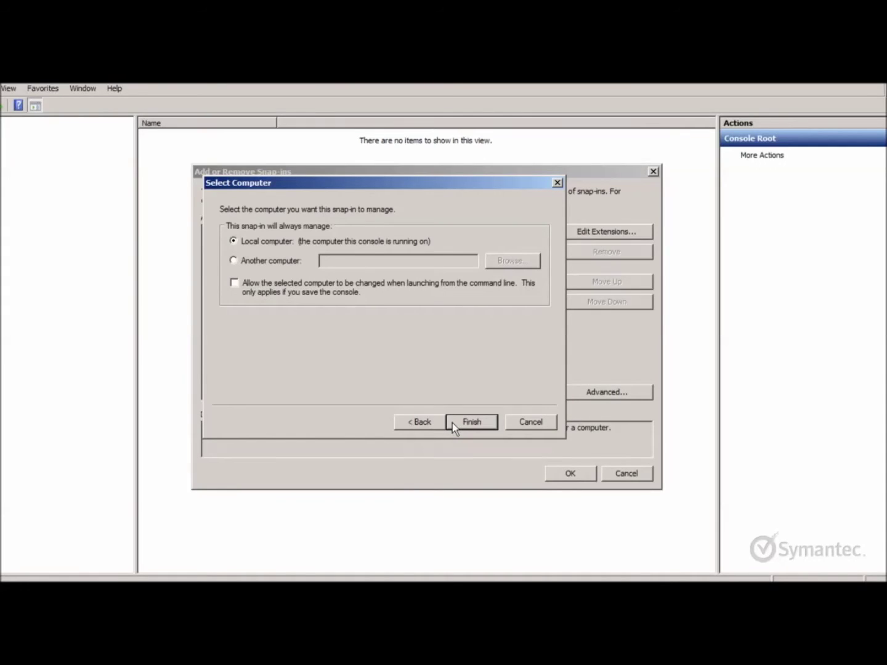
click(451, 424)
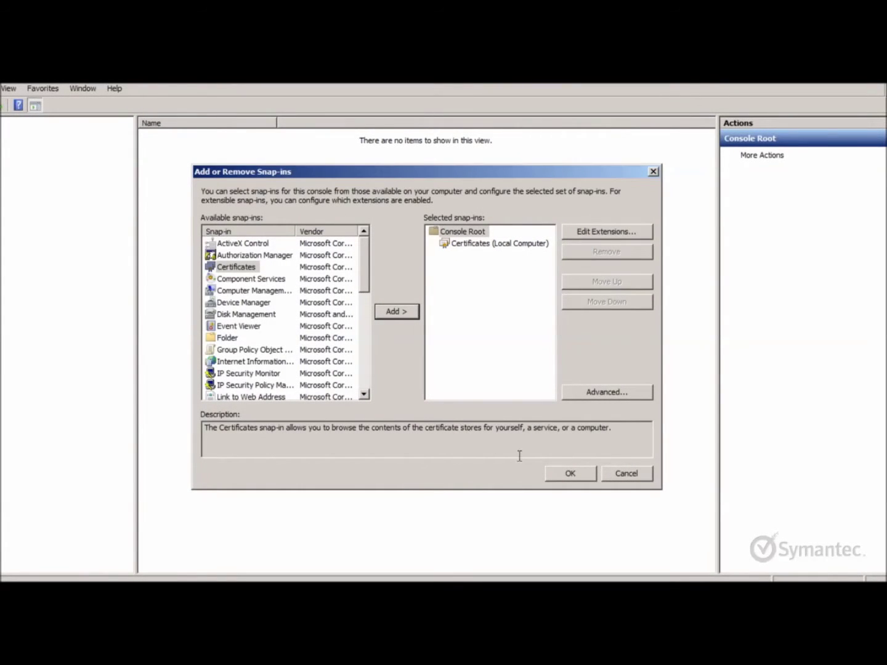
click(550, 475)
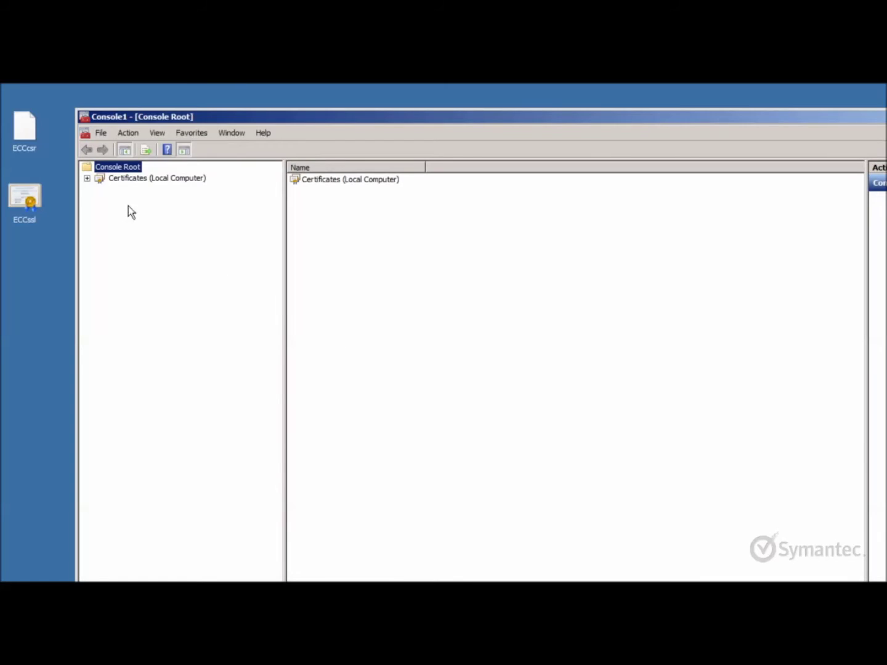
- Start the Certificate Import Wizard on the local computer's Personal store, past the welcome page
click(87, 180)
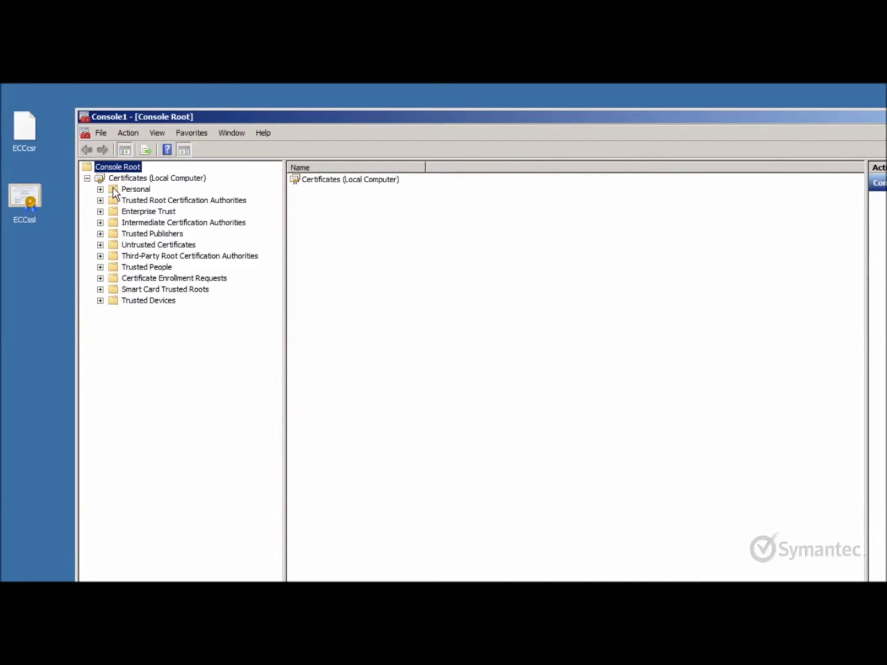
click(113, 189)
right_click(113, 192)
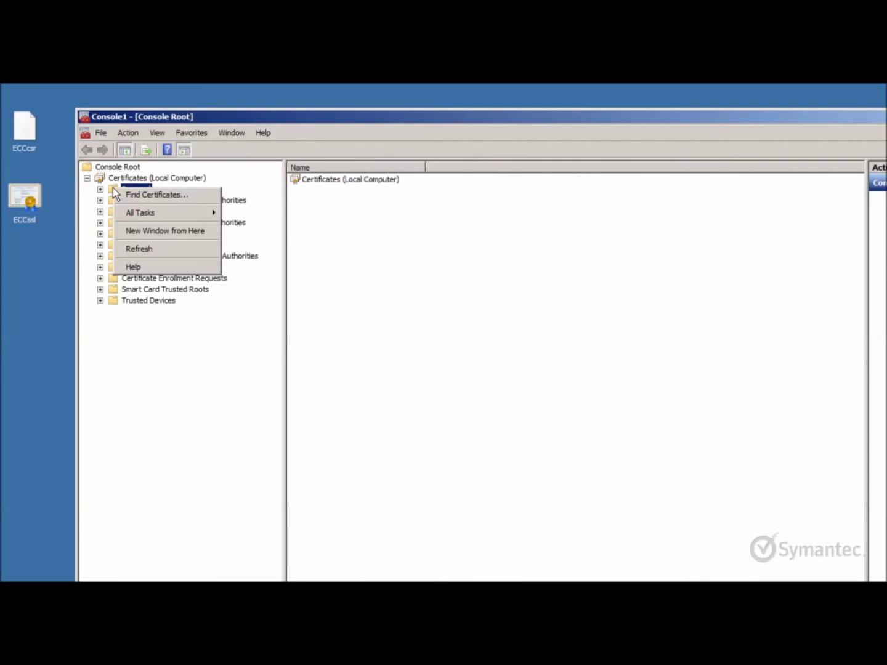
mouse_move(166, 213)
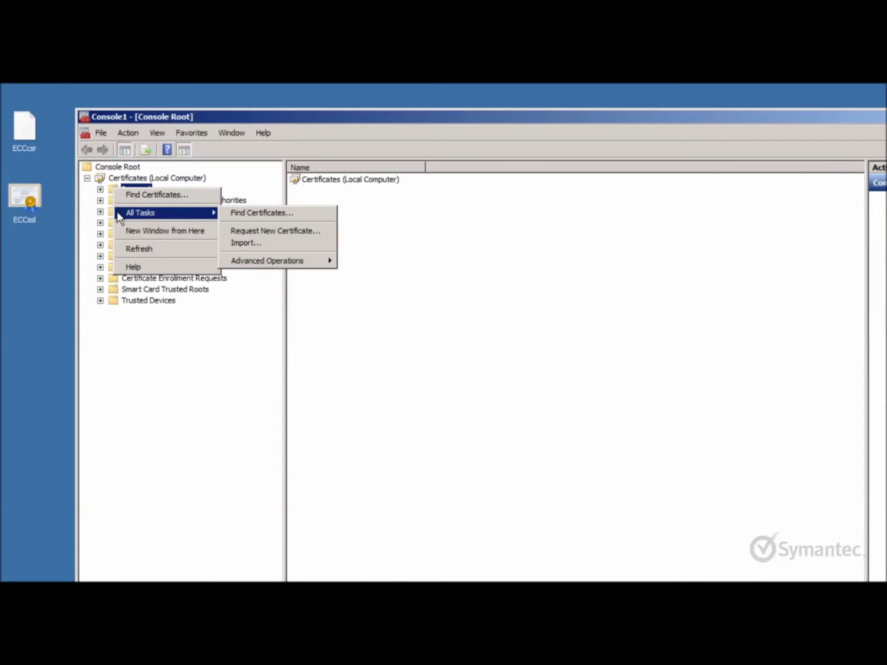
click(230, 245)
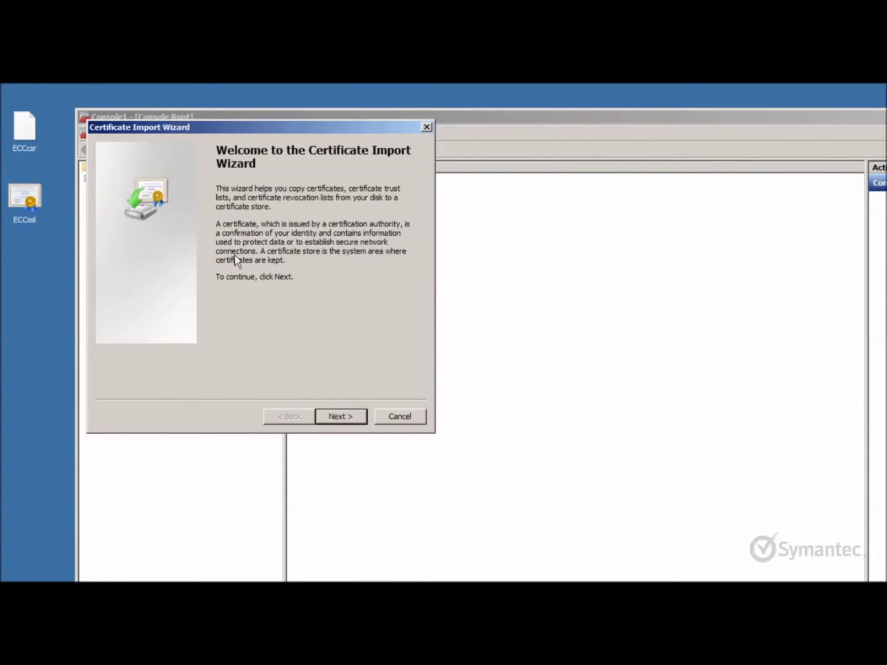
click(320, 419)
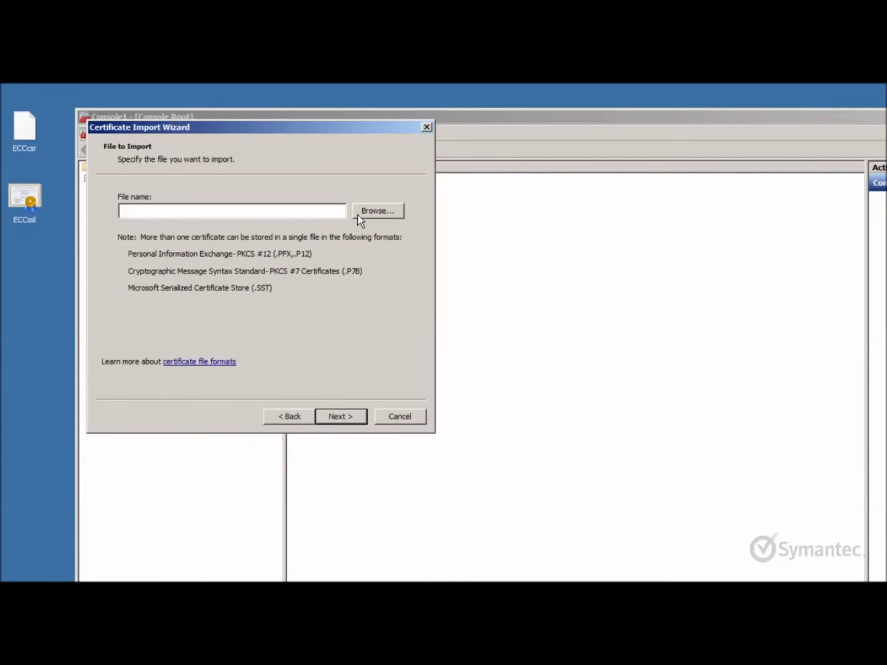
click(359, 213)
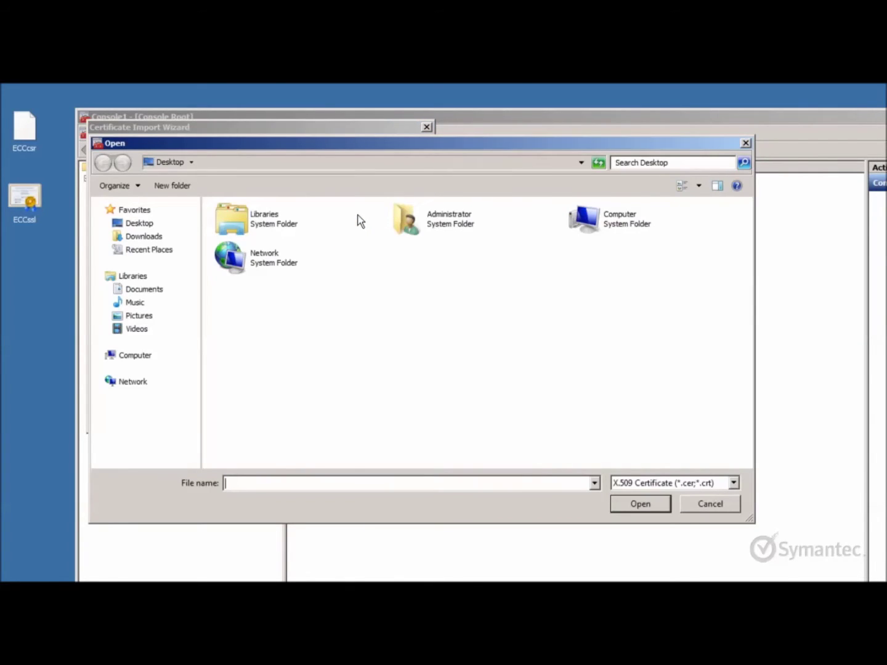
- Pick ECCssl.p7b from the Desktop, using the All Files (*.*) filter, as the import file
click(734, 482)
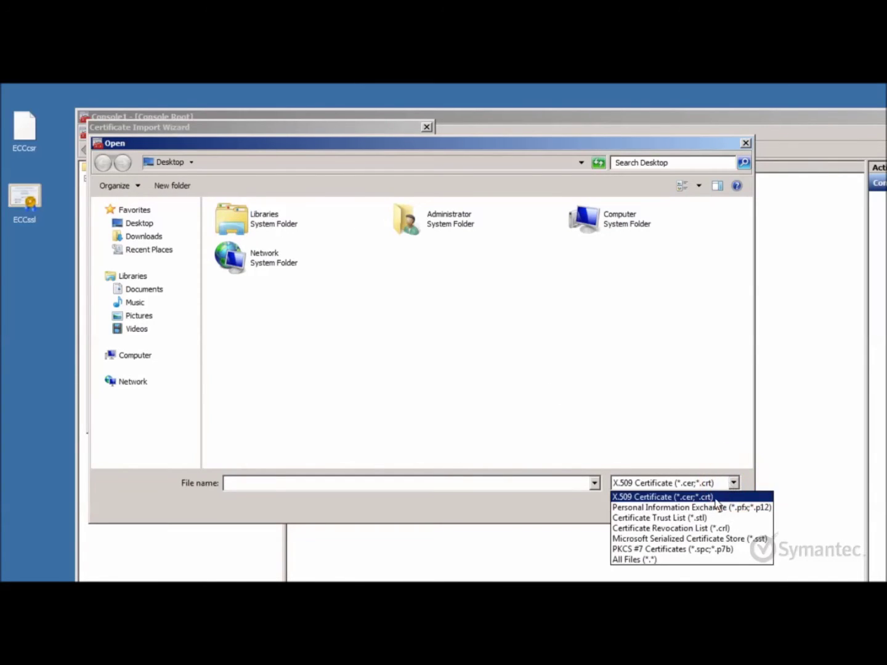
click(660, 560)
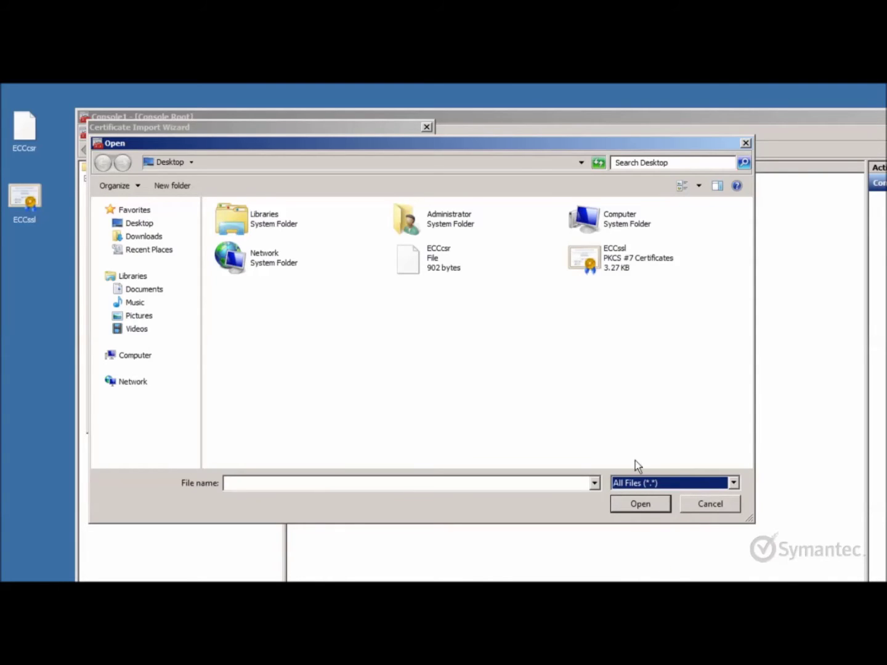
click(577, 264)
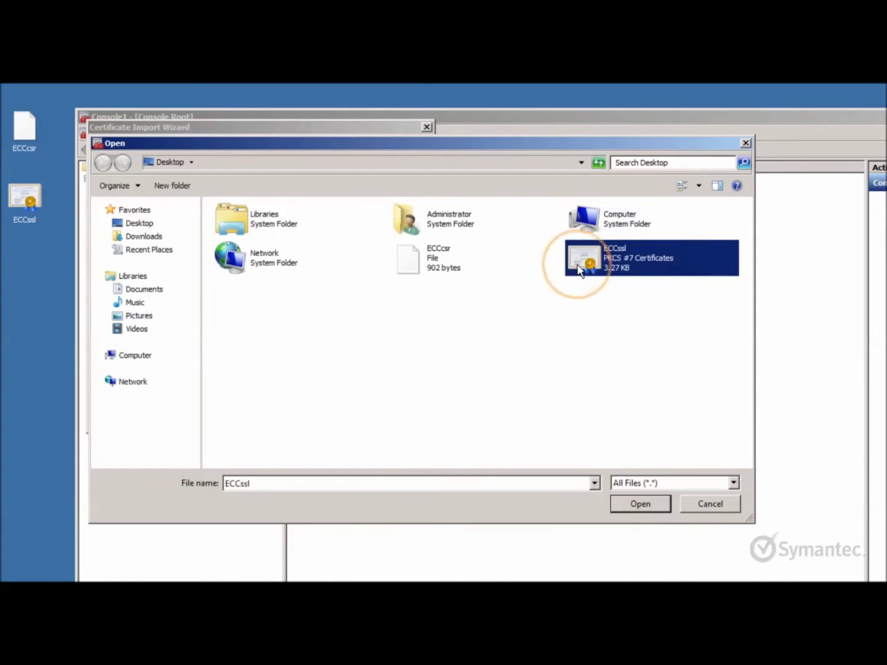
click(614, 502)
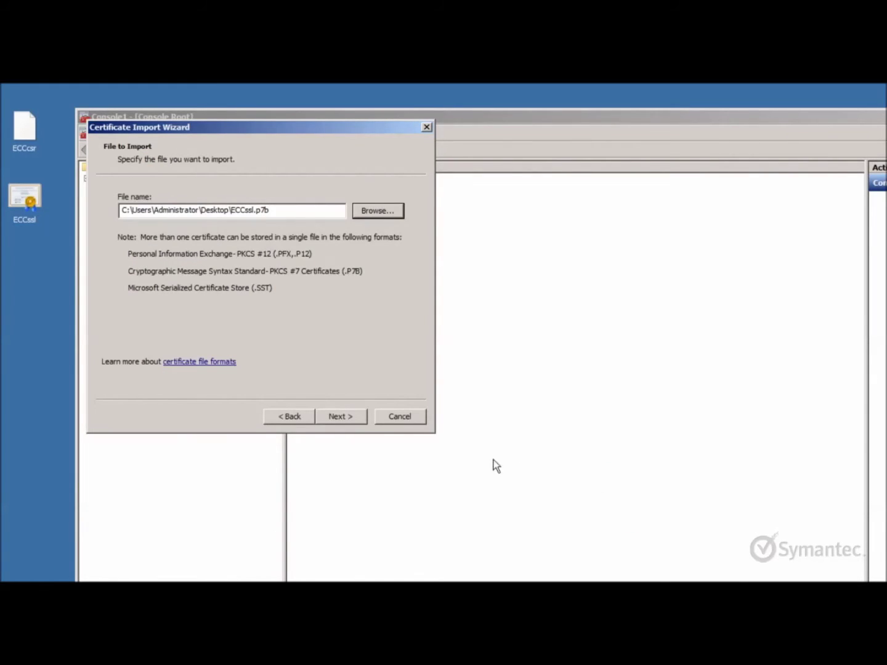
- Finish importing ECCssl.p7b into Personal and acknowledge the 'import was successful' message
click(319, 413)
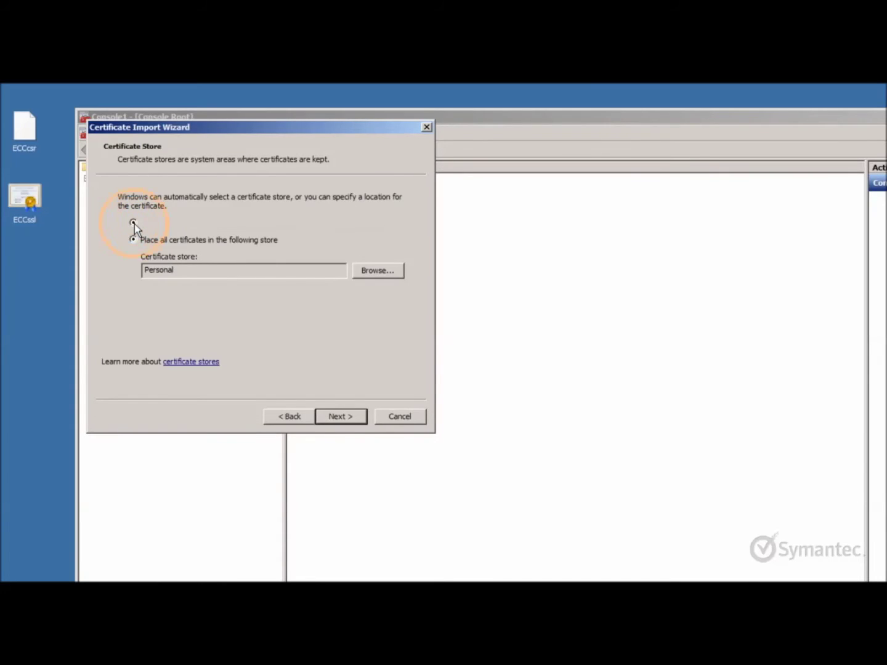
click(322, 416)
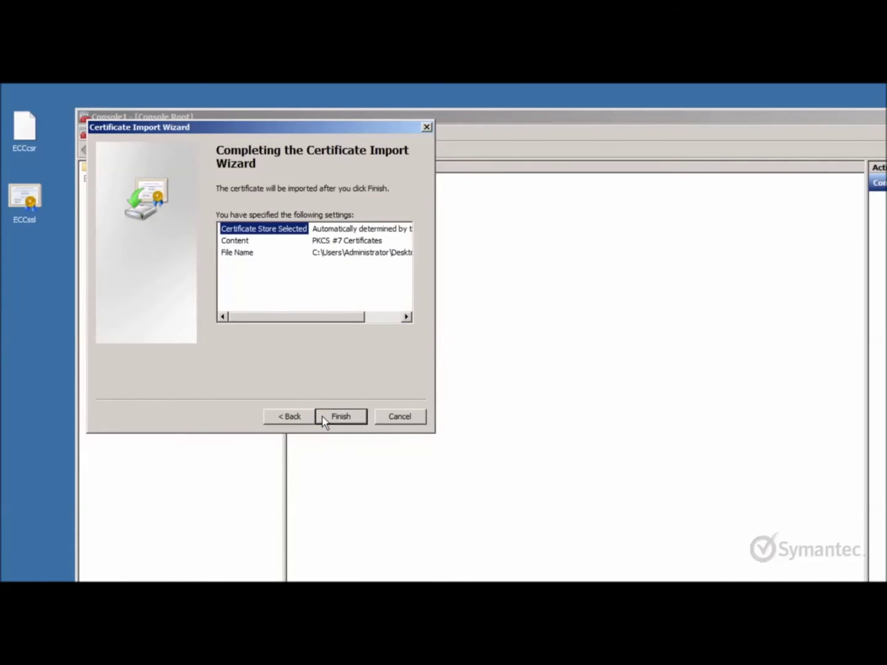
click(322, 416)
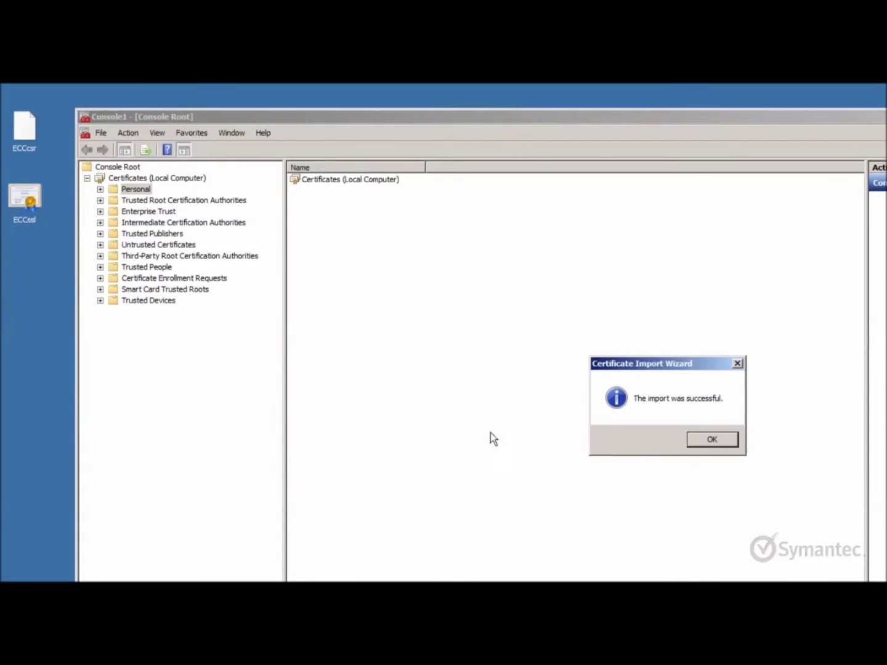
click(695, 441)
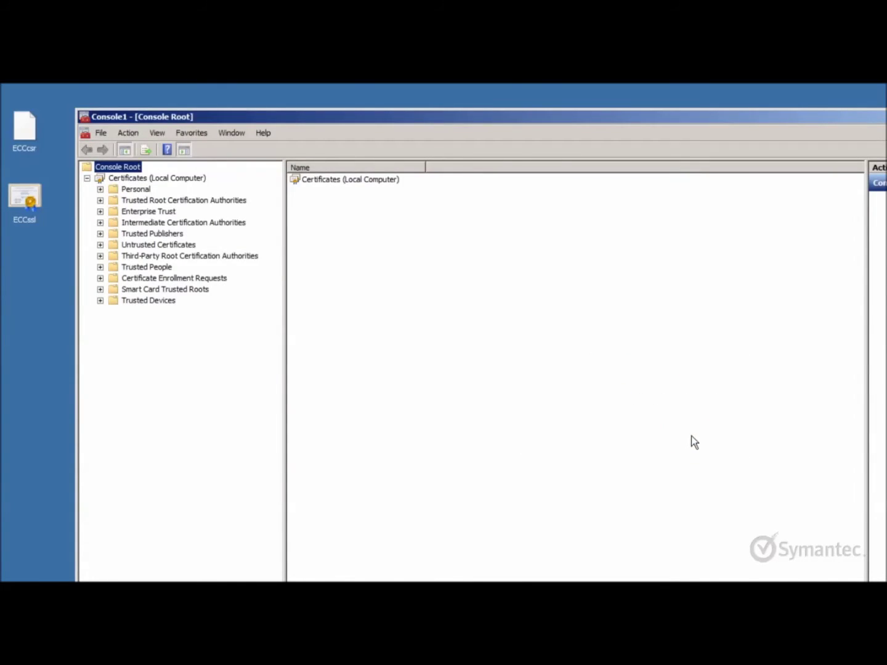
- Refresh Personal > Certificates and open the eccssl.symantecvideos.com certificate's details
click(100, 190)
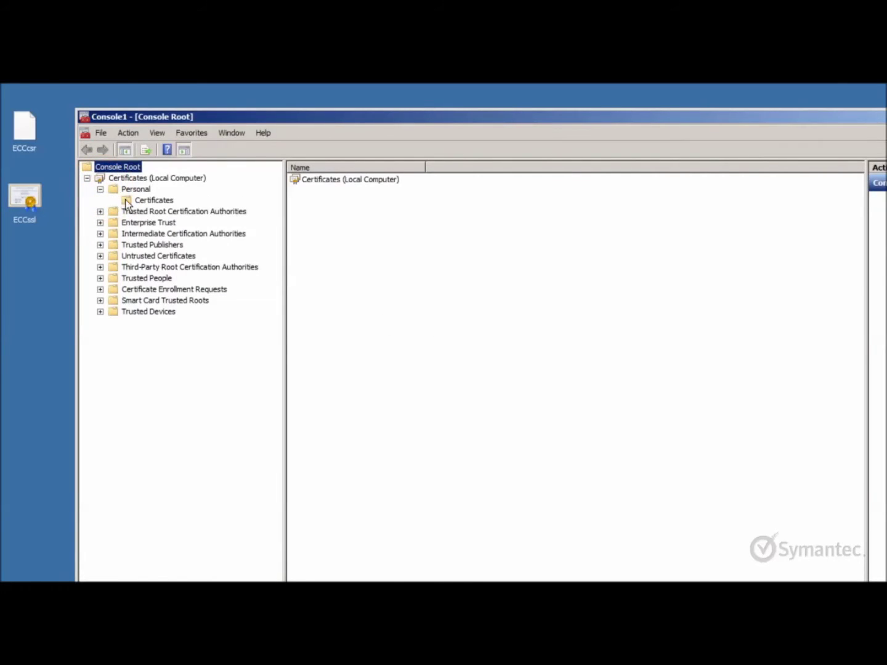
click(126, 202)
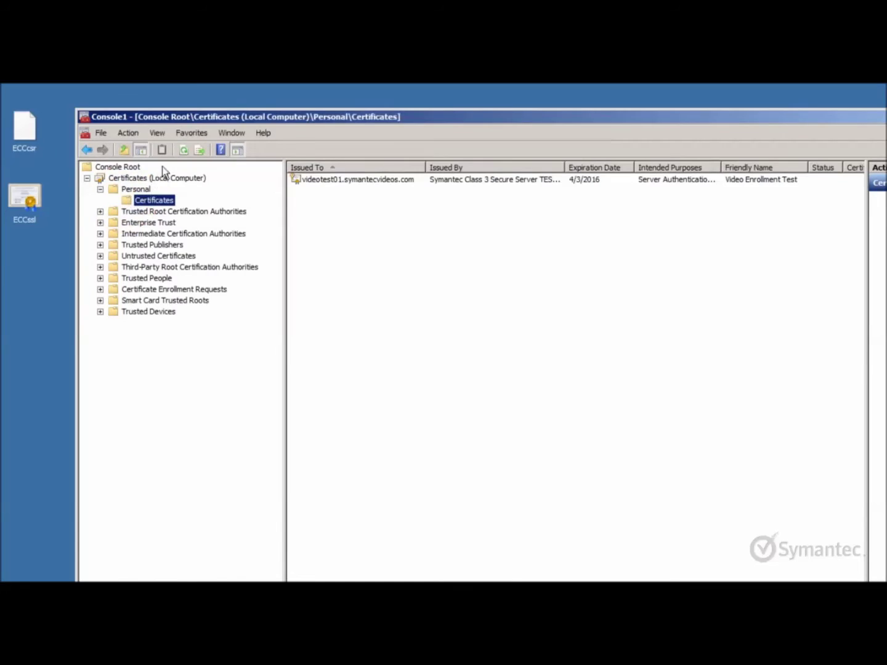
click(182, 152)
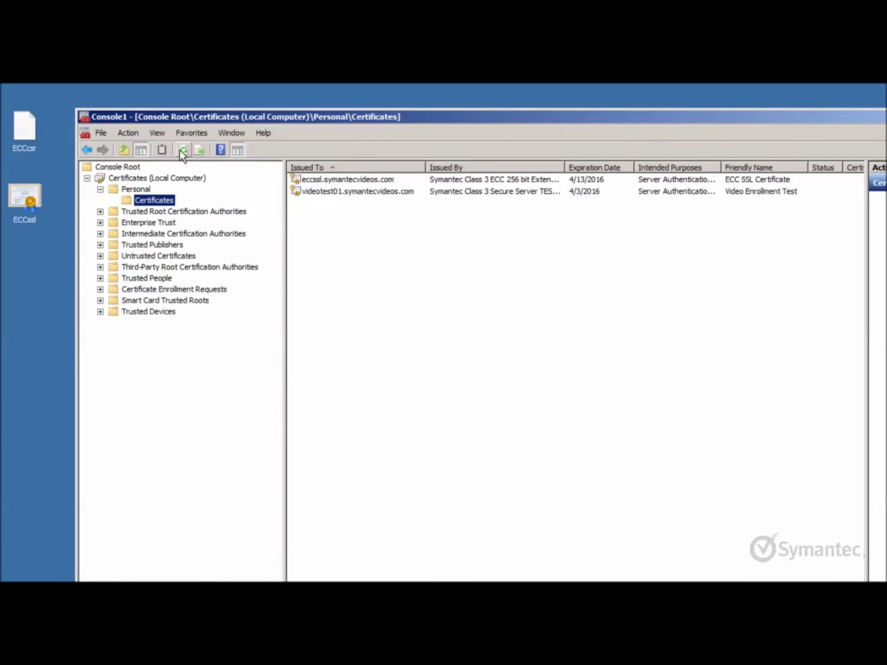
click(294, 181)
double_click(294, 181)
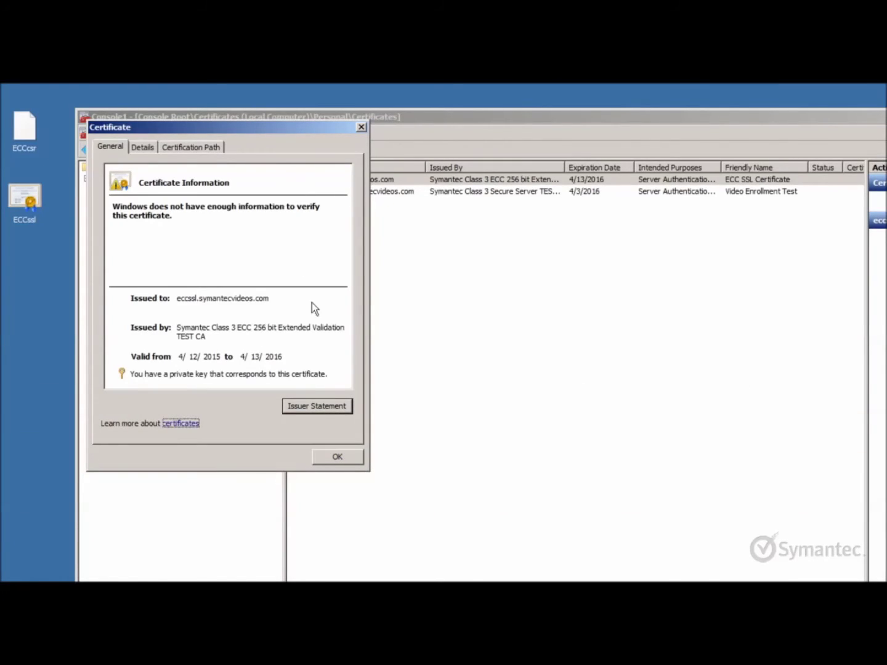
- Close the eccssl.symantecvideos.com certificate details and bring up the Start menu
click(322, 457)
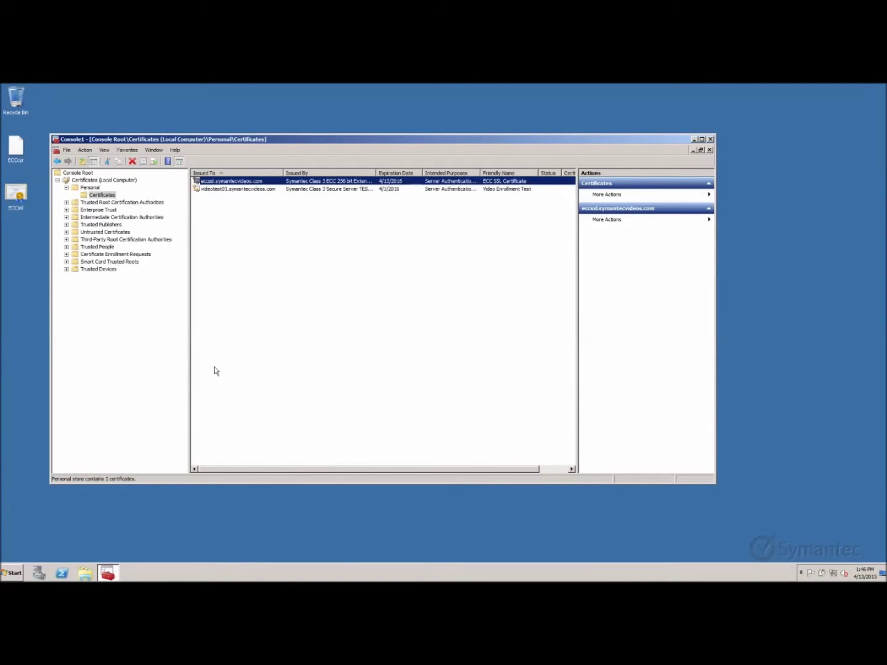
click(21, 571)
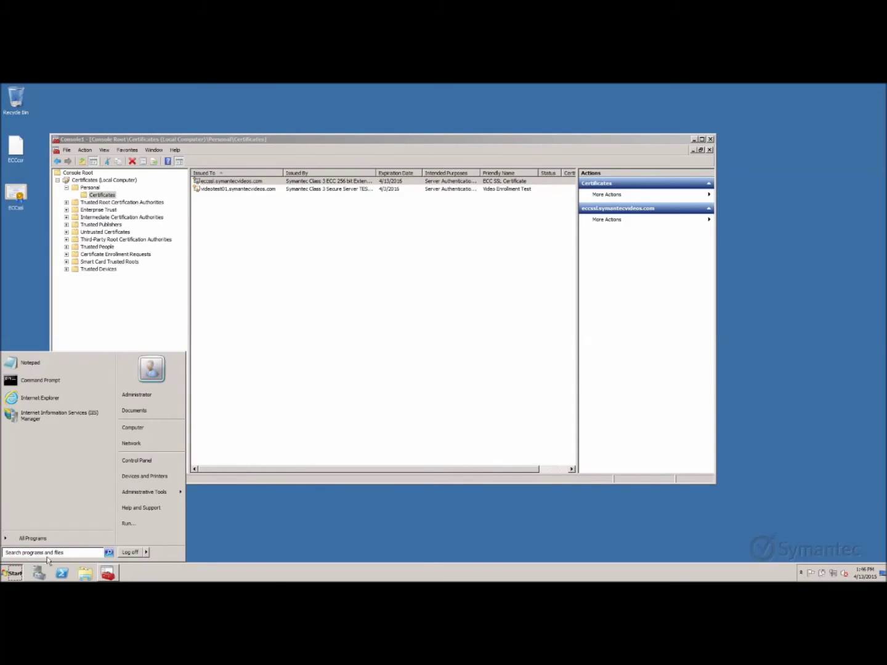
mouse_move(145, 491)
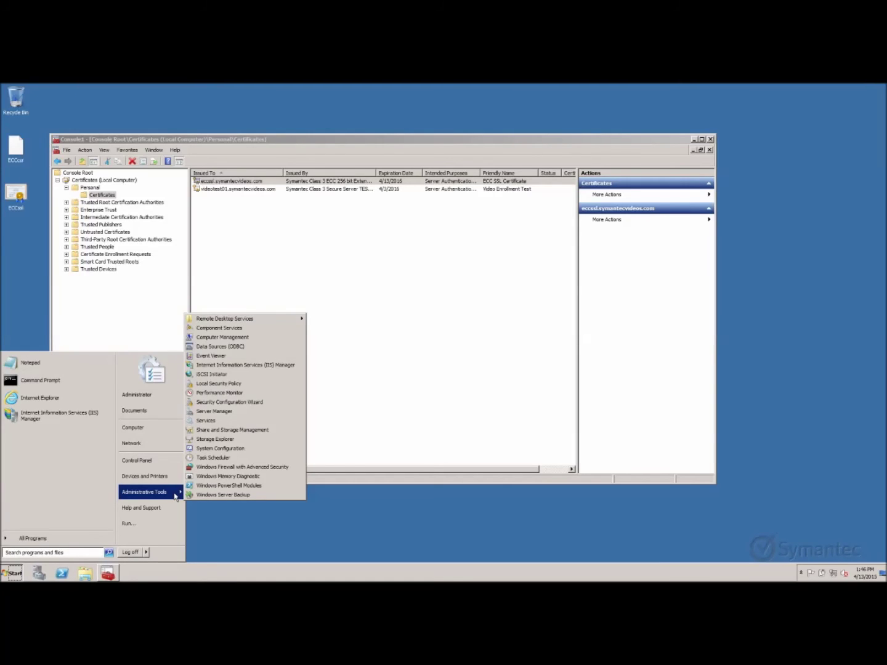
- Launch IIS Manager from Administrative Tools and expand the server node
click(191, 369)
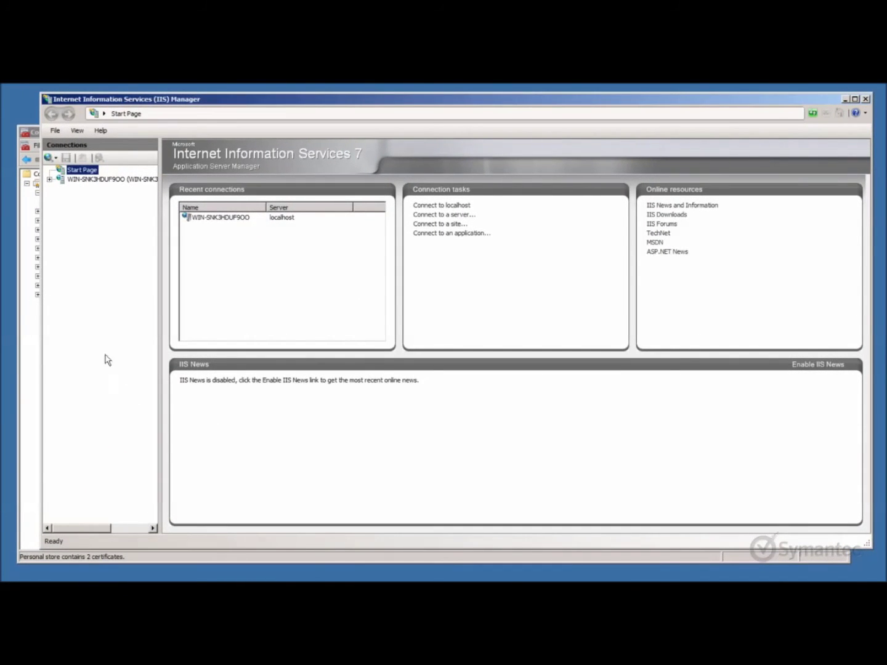
click(49, 180)
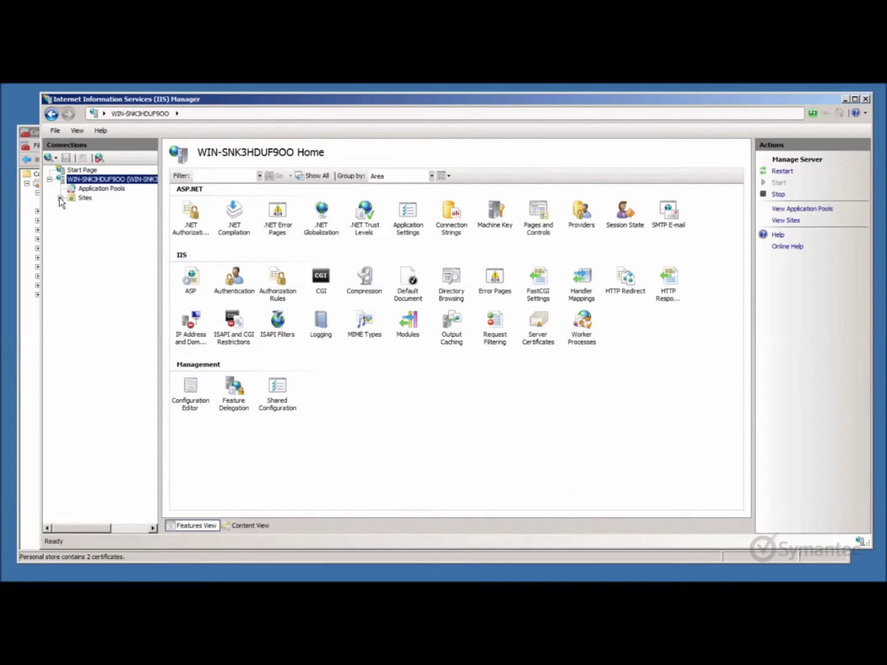
- Expand Sites, select Default Web Site and open its Site Bindings
click(60, 197)
click(84, 208)
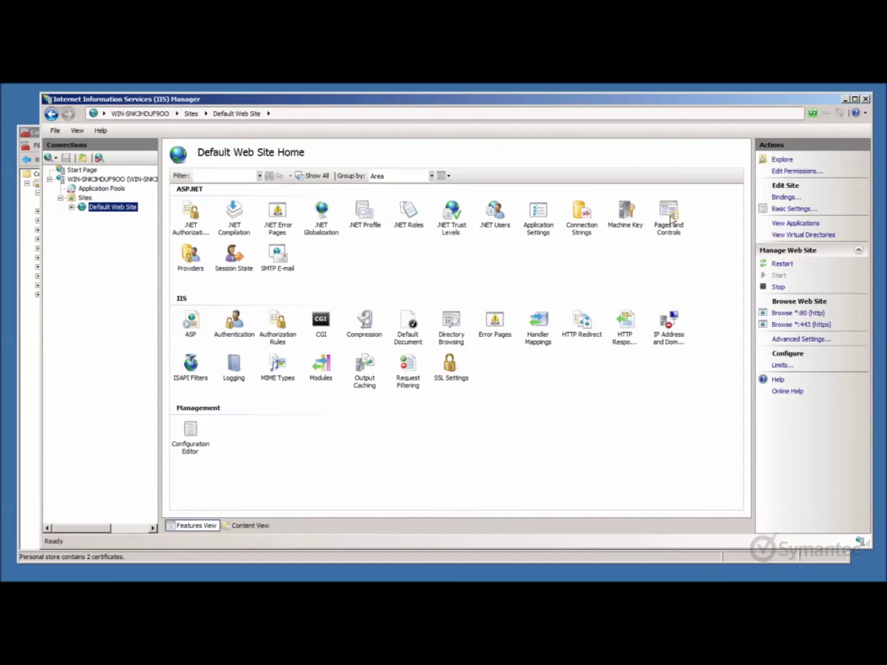
click(795, 198)
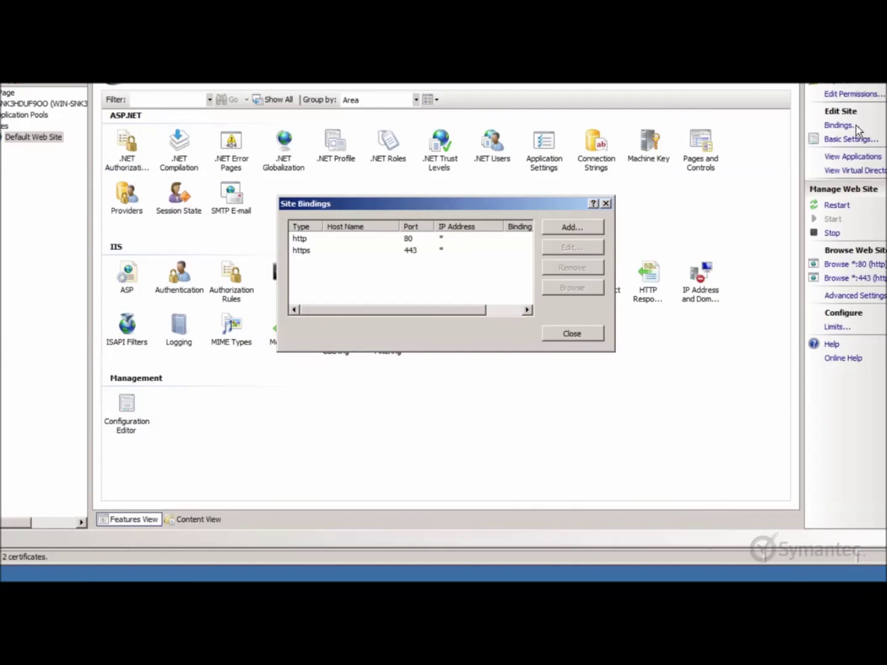
- Set the https port 443 binding's SSL certificate to ECC SSL Certificate, checking its details first
click(312, 251)
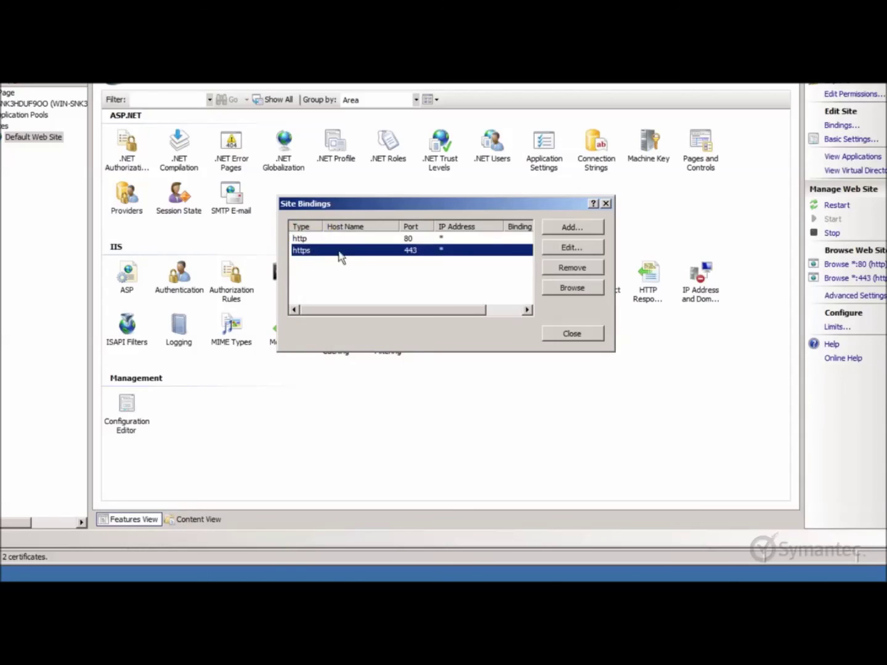
click(553, 247)
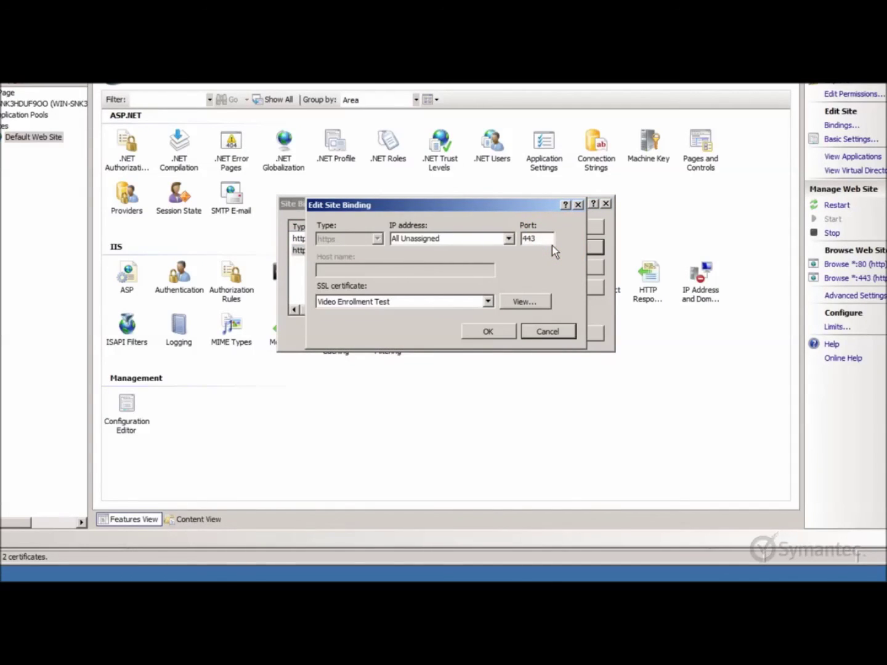
click(486, 302)
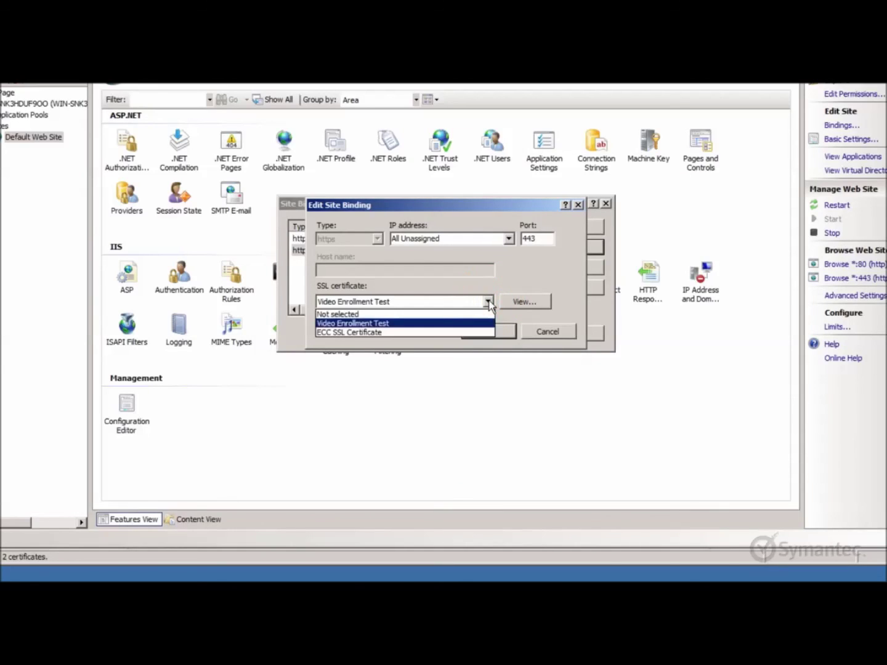
click(467, 331)
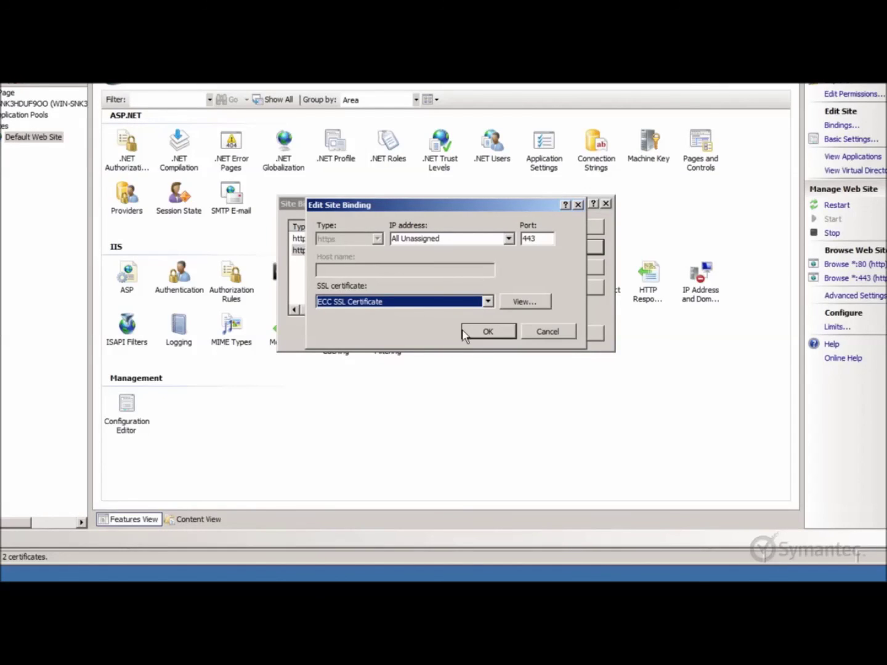
click(505, 304)
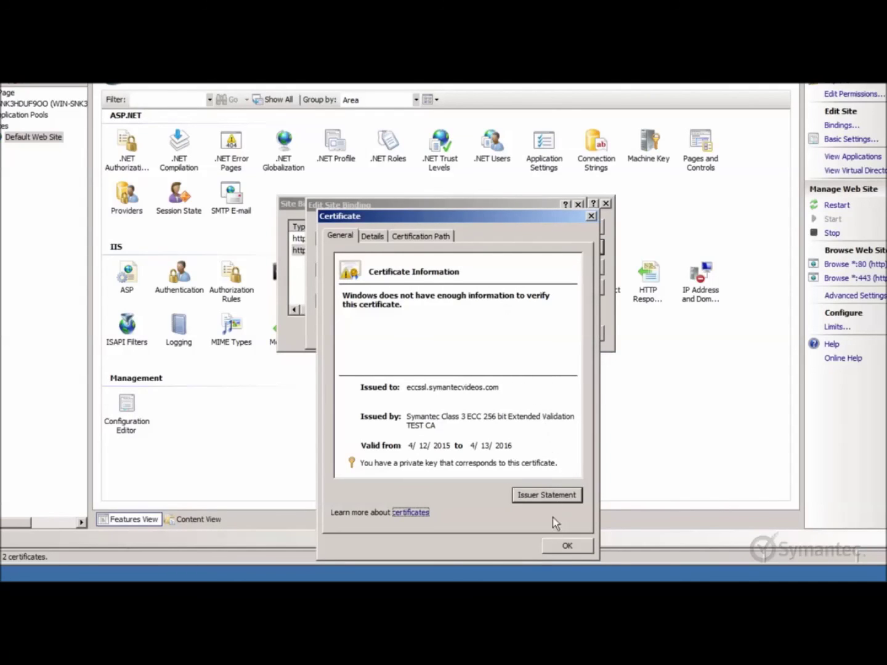
click(552, 545)
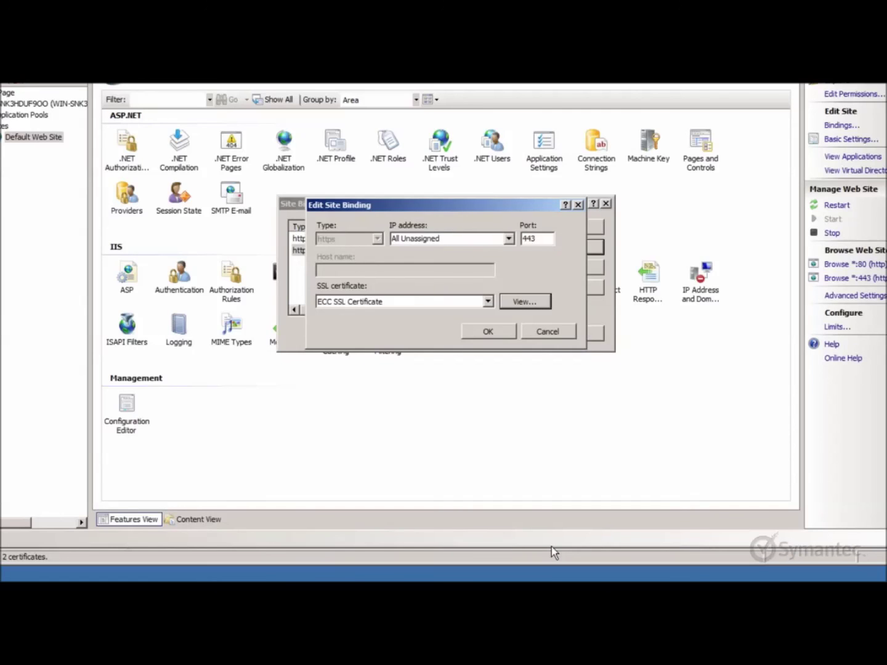
click(469, 332)
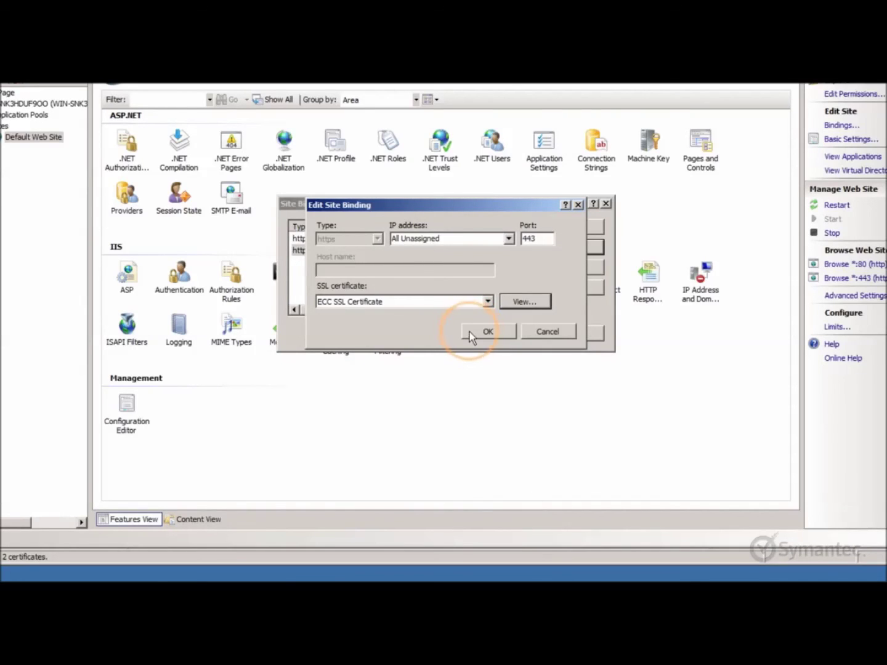